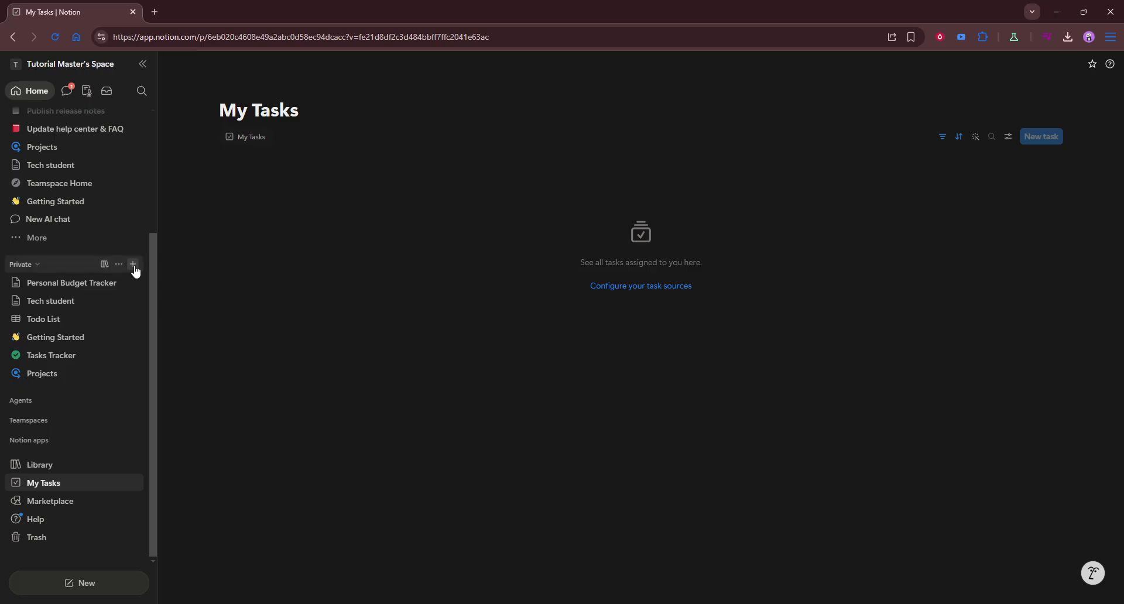
Create a new page in the Private section and title it "Marketing Campaign".
left_click(132, 264)
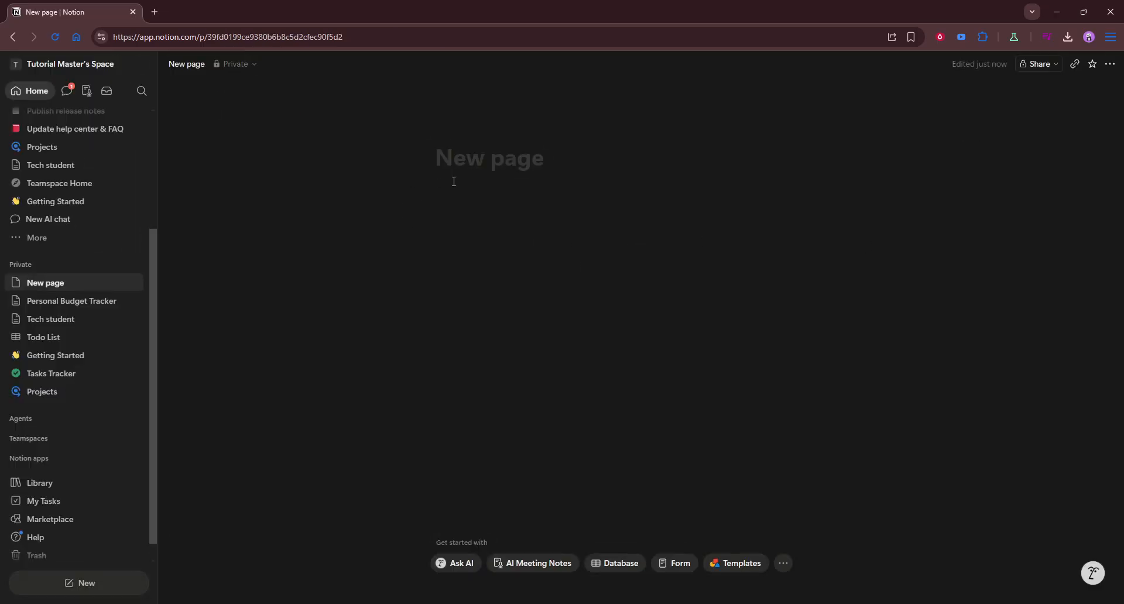
type("Marke")
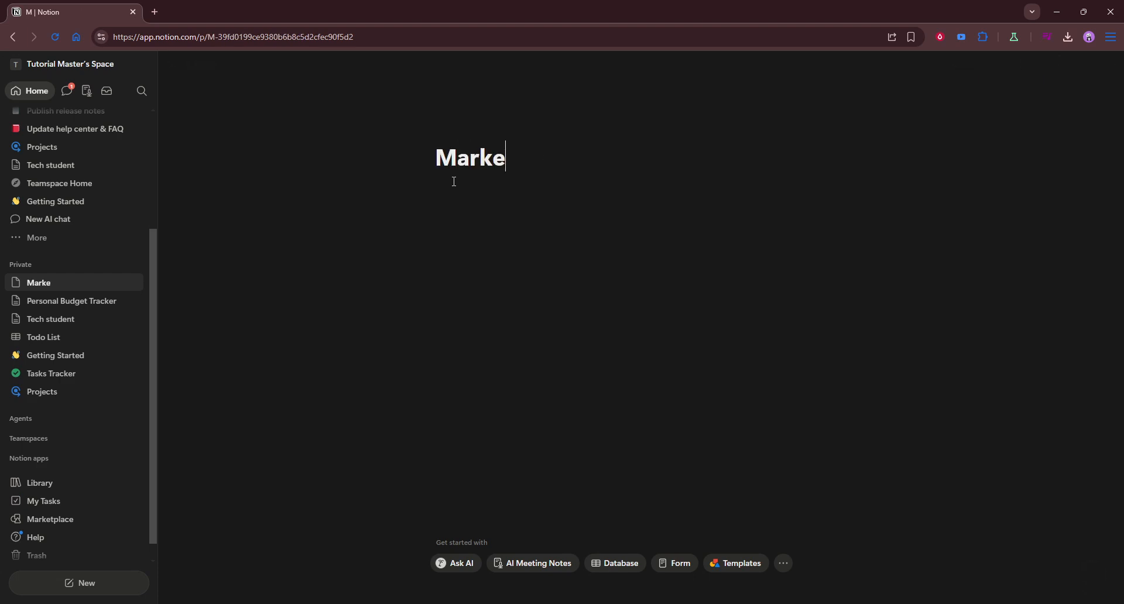
type("ting Cam")
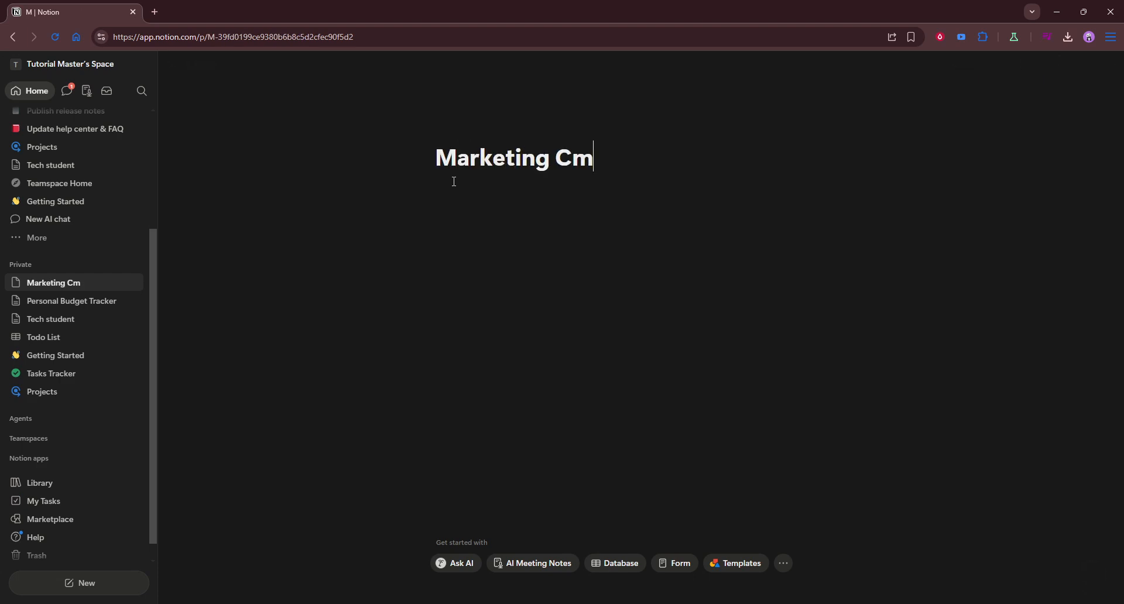
key("BackSpace")
type("ampaign")
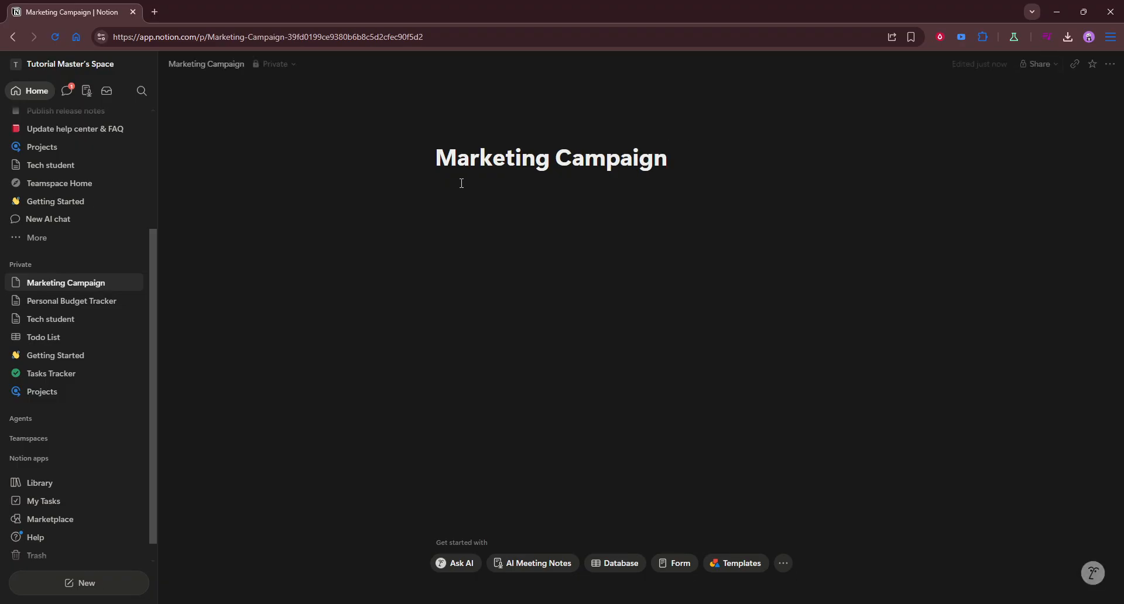
key("Return")
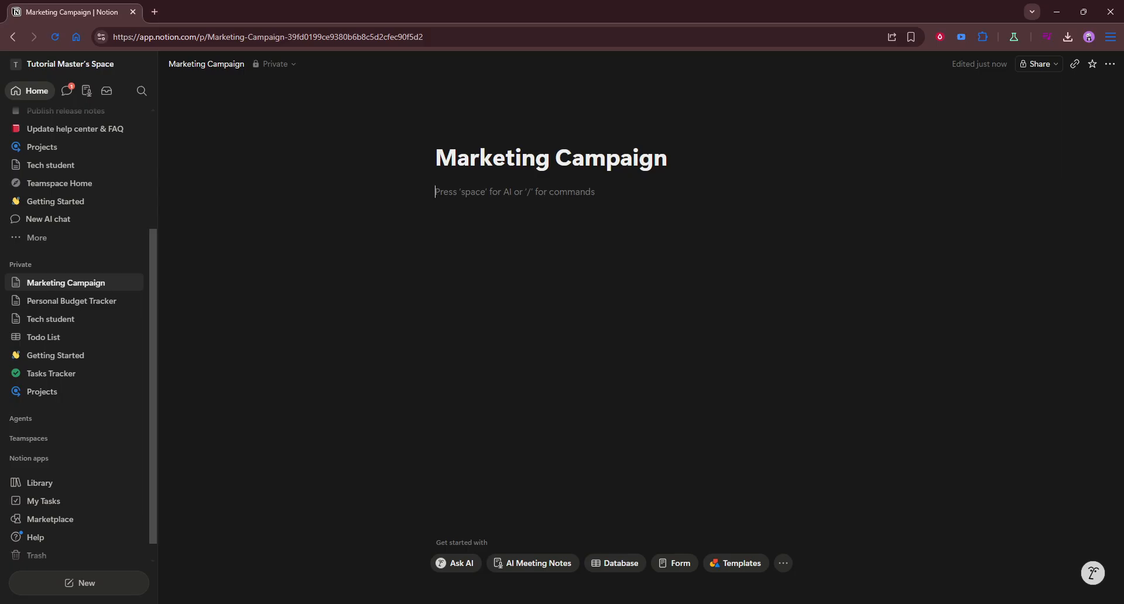
Add a Heading 1 block reading "Goal" under the page title.
type("/")
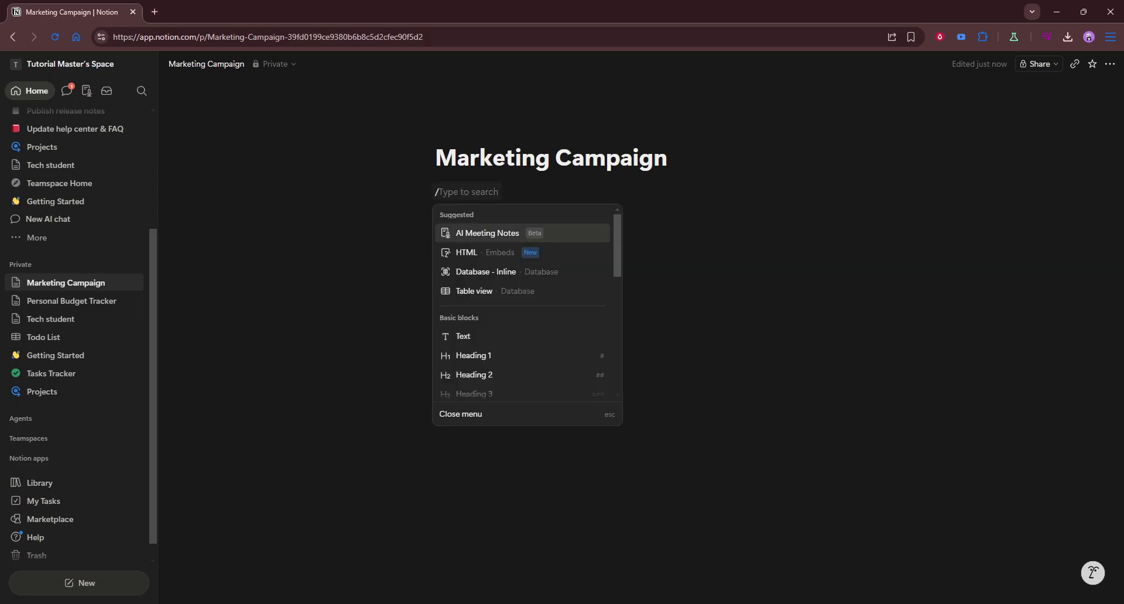
left_click(509, 357)
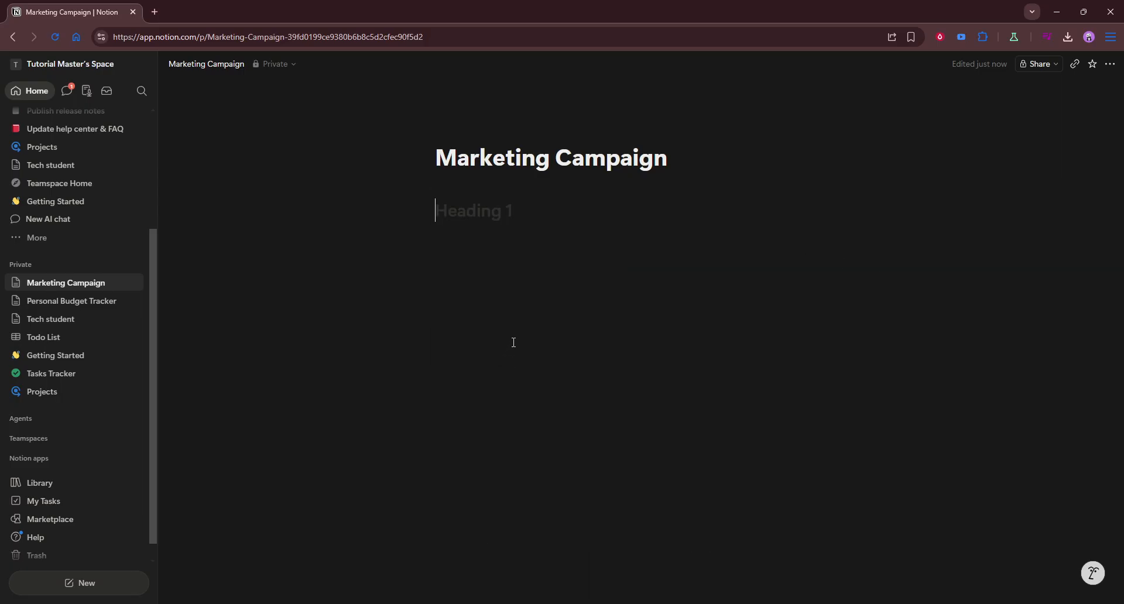
type("Goal")
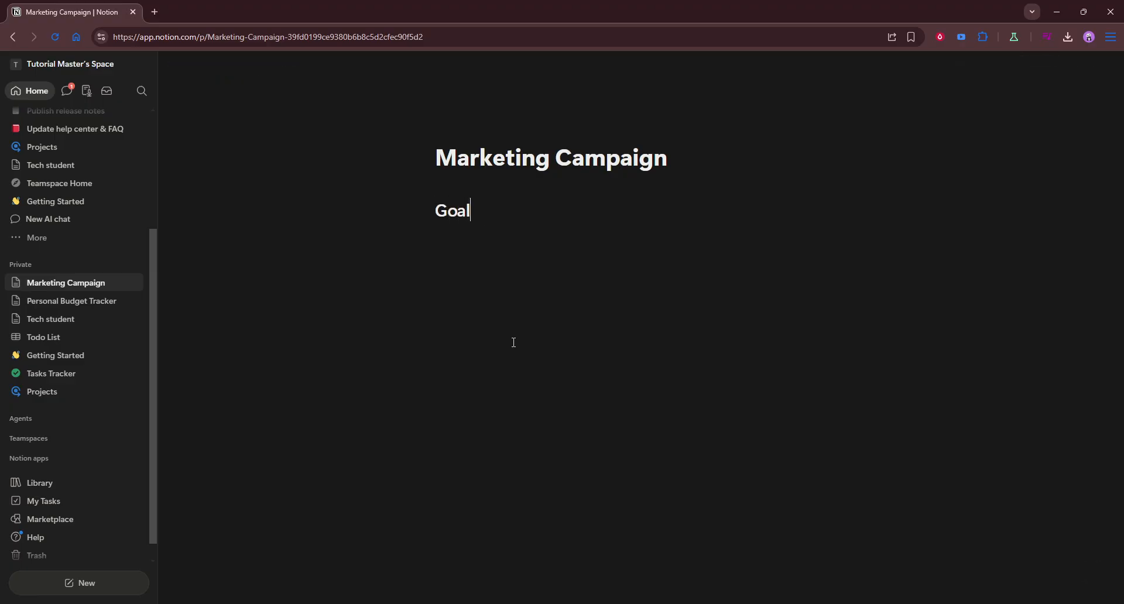
key("Return")
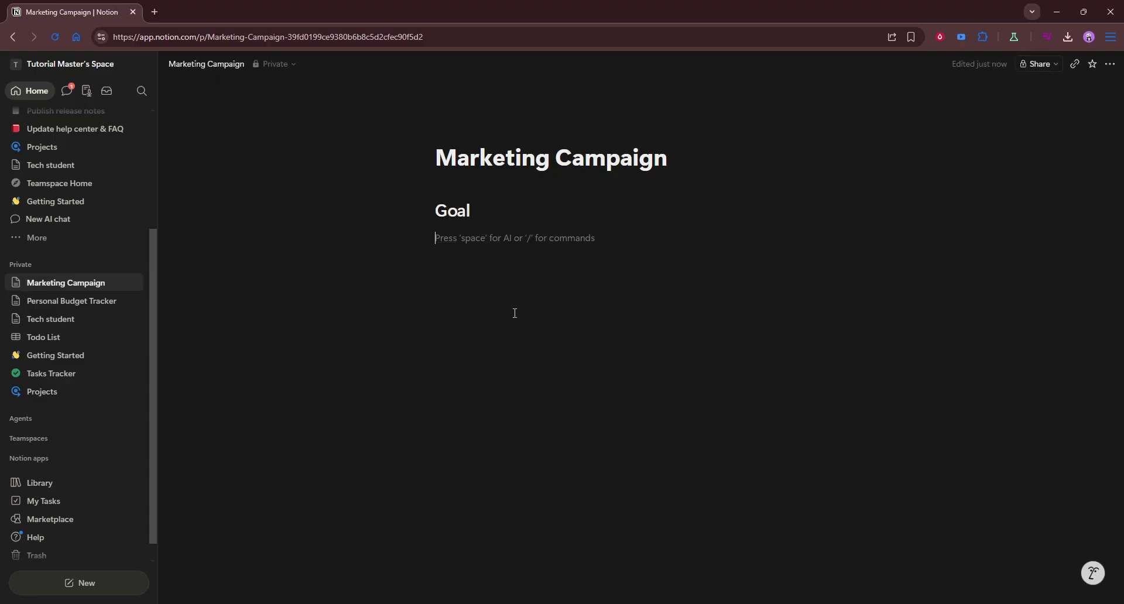
Leave an empty line below the Goal heading and add a Heading 1 block reading "Timeline and Milestone".
key("Return")
type("/da")
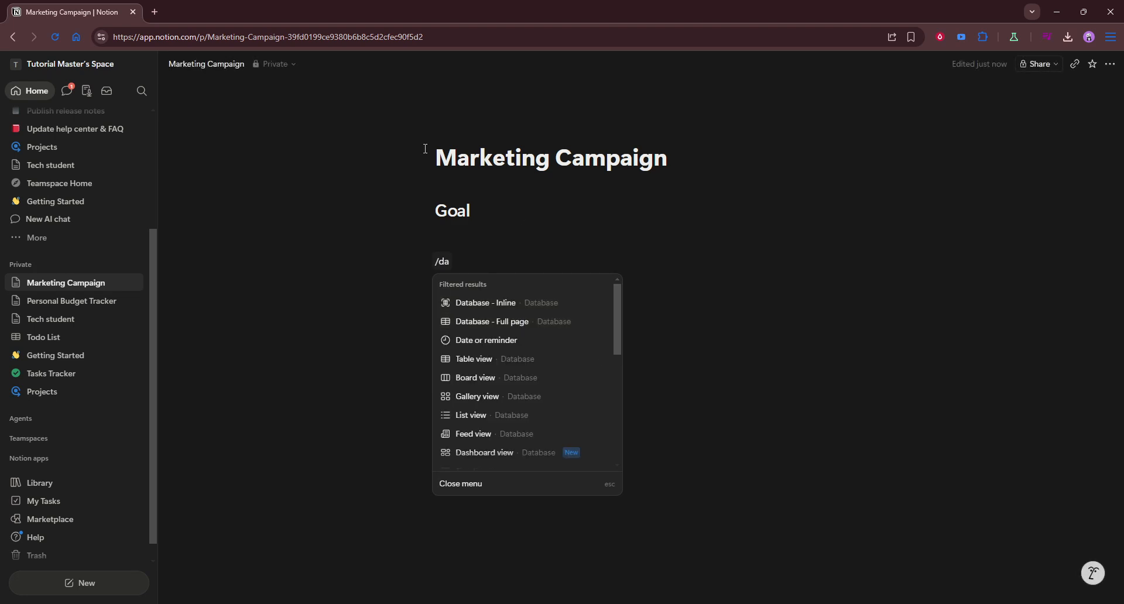
key("BackSpace")
key("BackSpace")
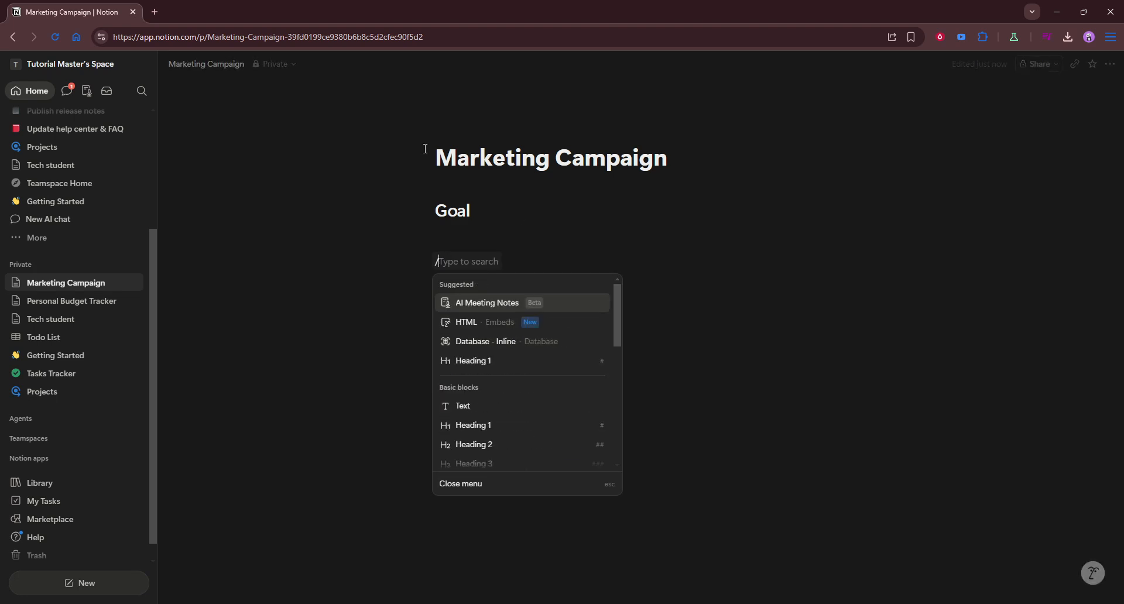
left_click(545, 426)
type("Tiom")
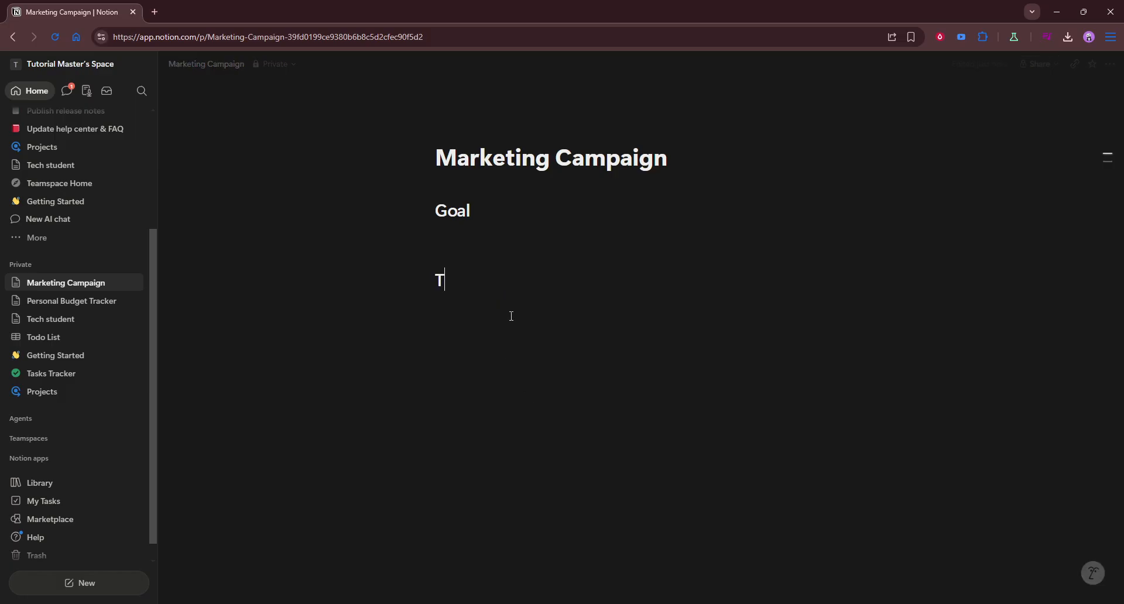
key("BackSpace")
key("BackSpace")
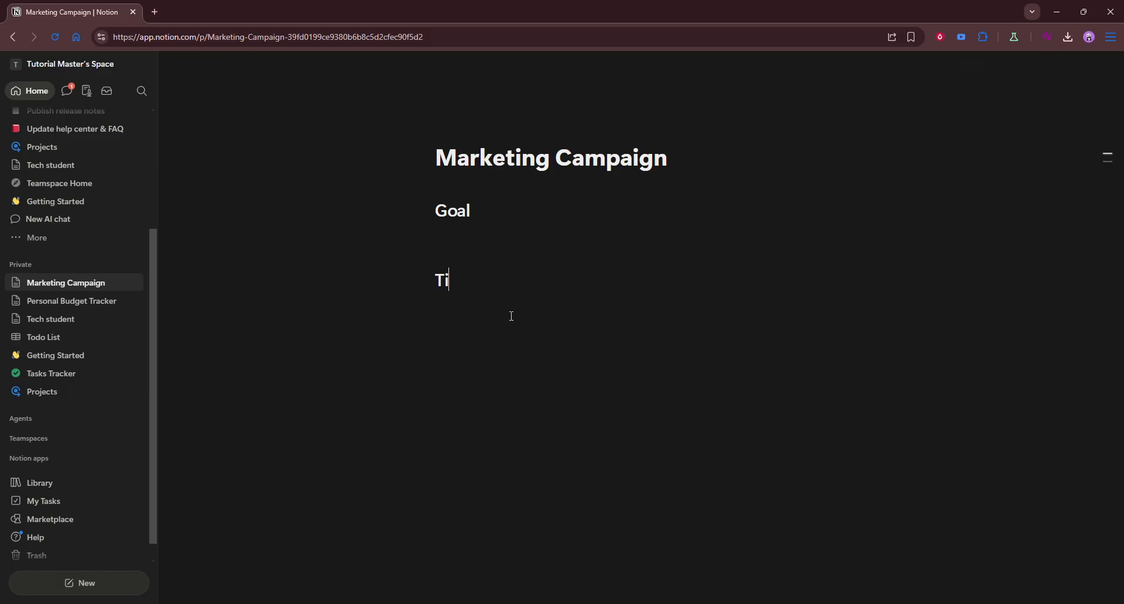
type("meline and Miles")
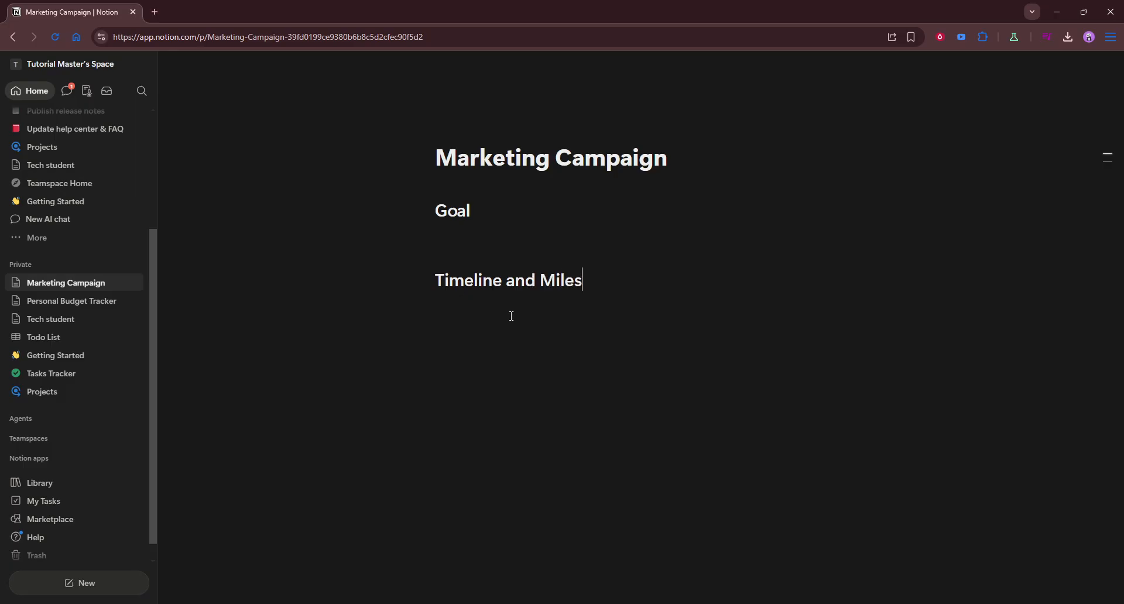
type("tone")
key("Return")
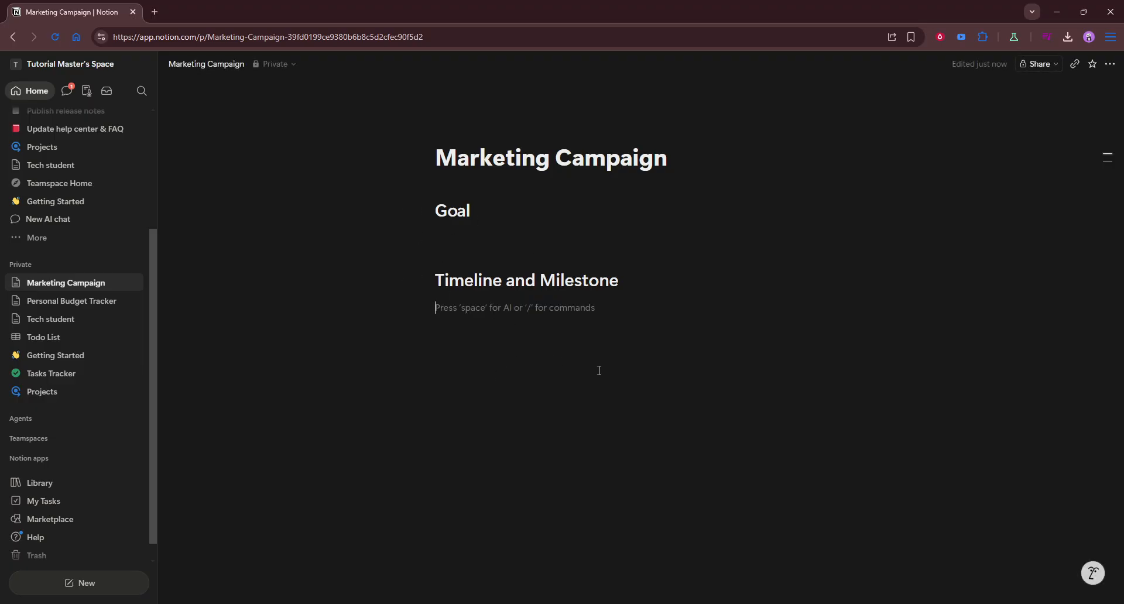
Insert an inline database below the Timeline and Milestone heading using the Tasks Tracker template with its default features.
key("Return")
key("Return")
type("/da")
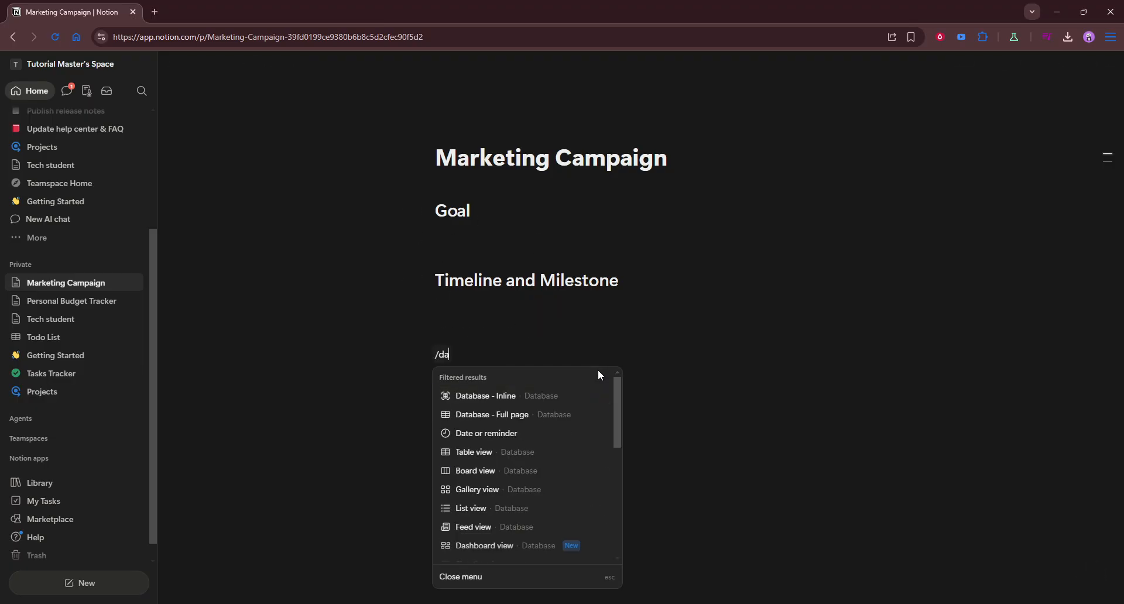
left_click(500, 397)
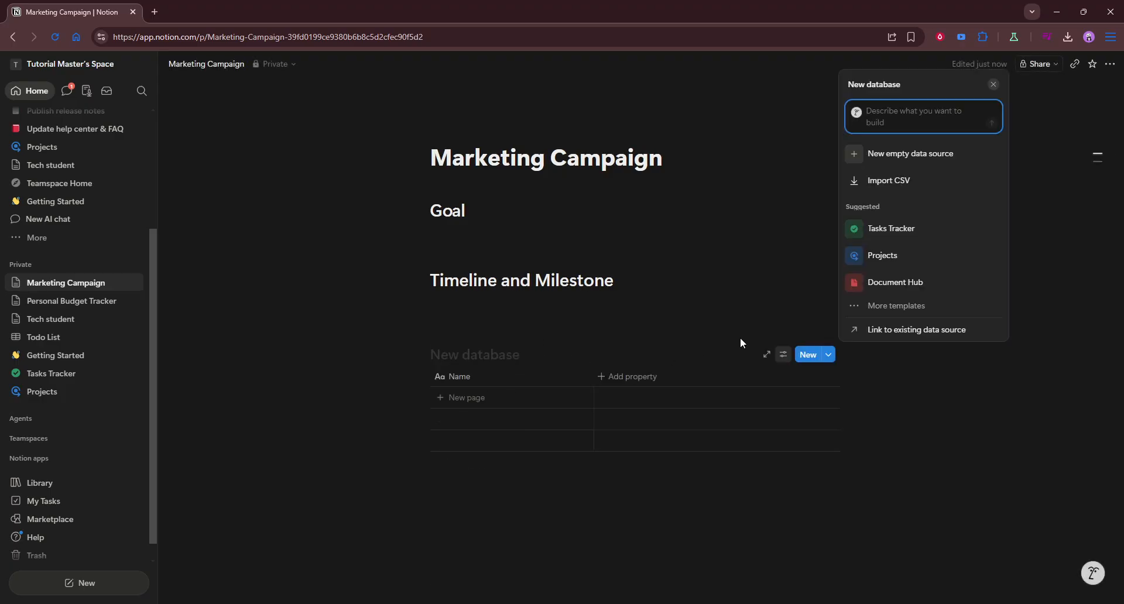
left_click(923, 230)
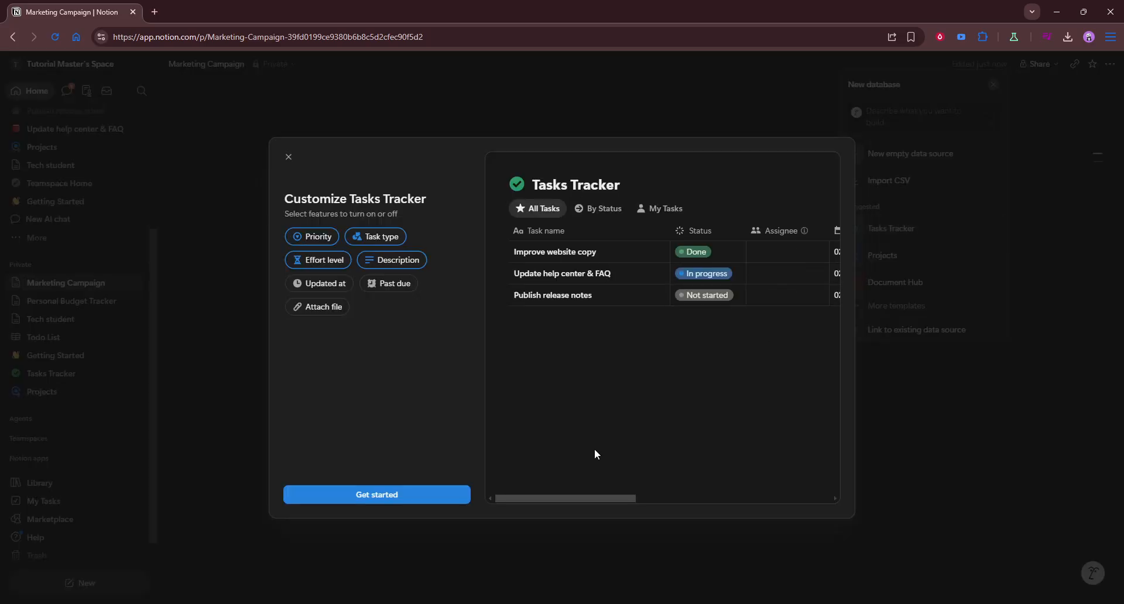
left_click(448, 495)
left_click(449, 495)
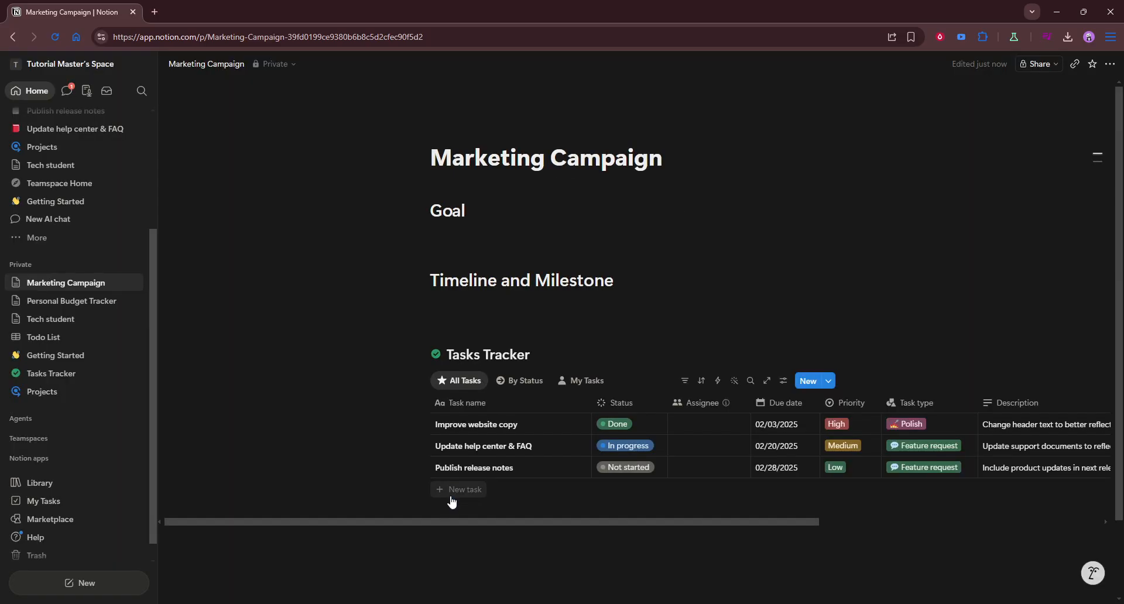
Add a blank task row to the Tasks Tracker table and move the Priority column in front of Due date.
left_click(451, 495)
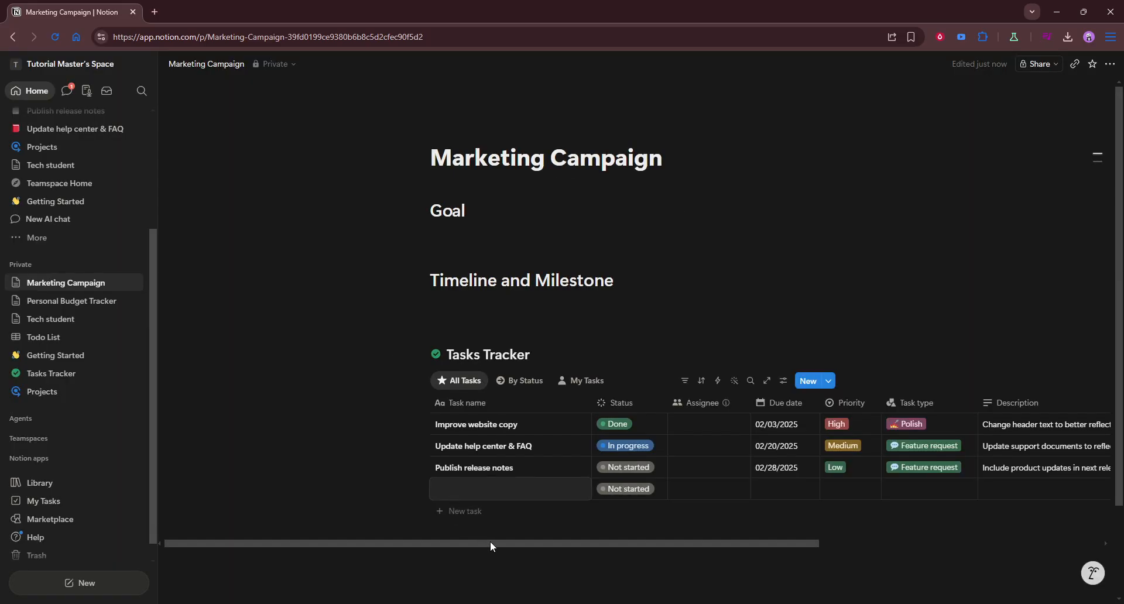
left_click_drag(490, 542, 642, 534)
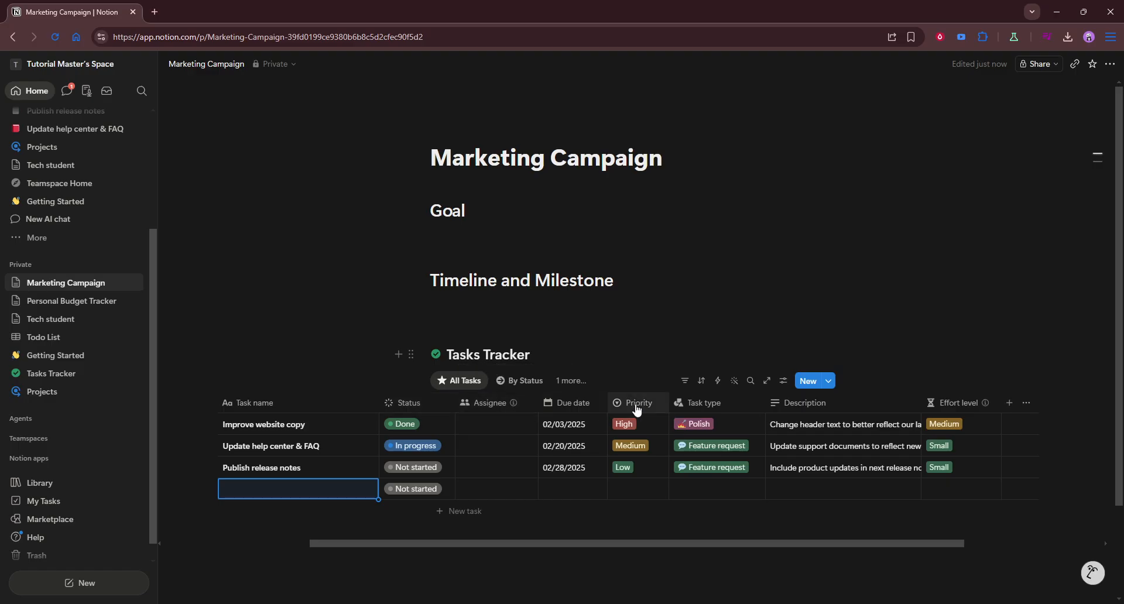
left_click_drag(638, 402, 588, 407)
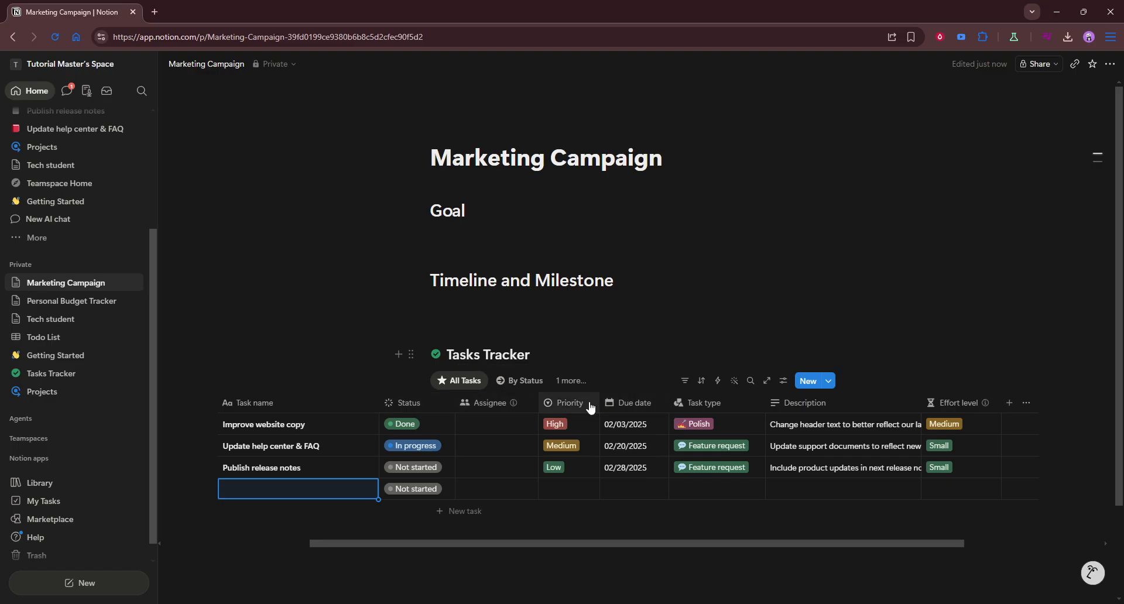